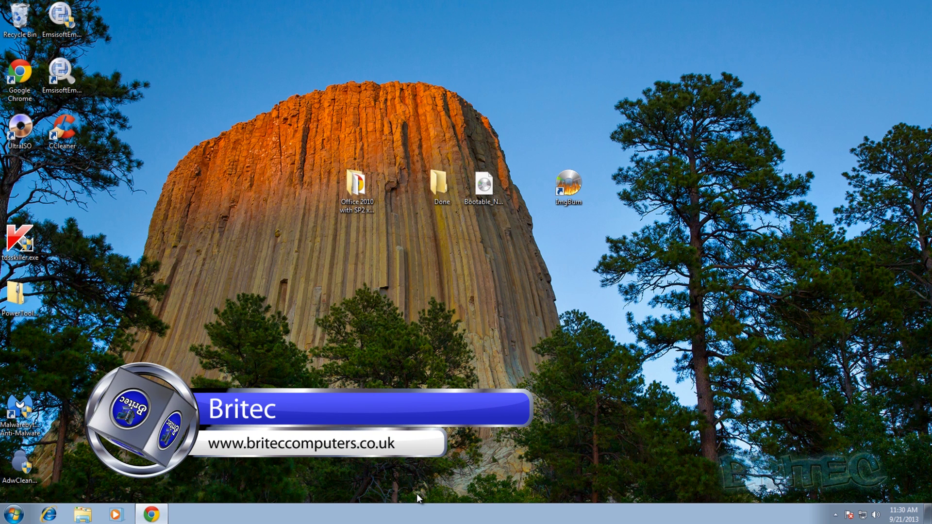
Look inside the Office 2010 with SP2 x86 Retail folder, then return to the ImgBurn website
{"action": "double_click", "coordinate": [357, 186]}
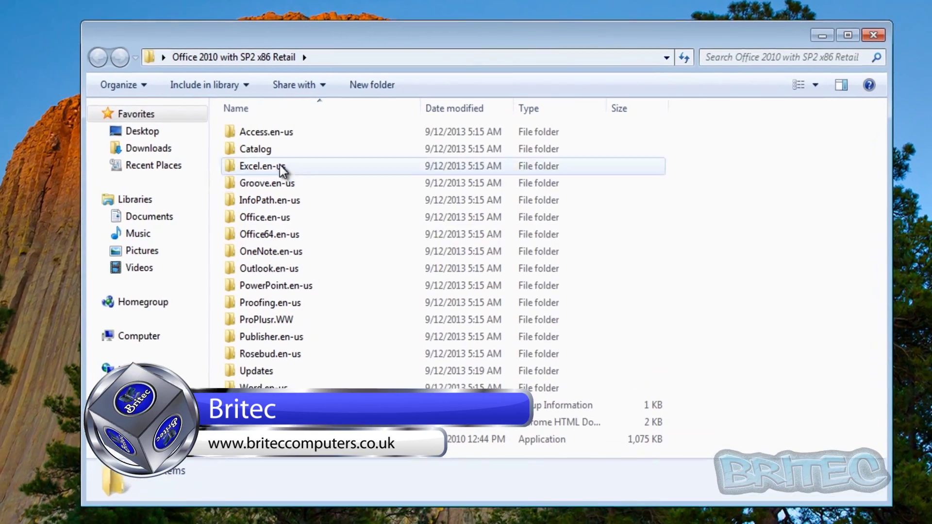
{"action": "mouse_move", "coordinate": [269, 442]}
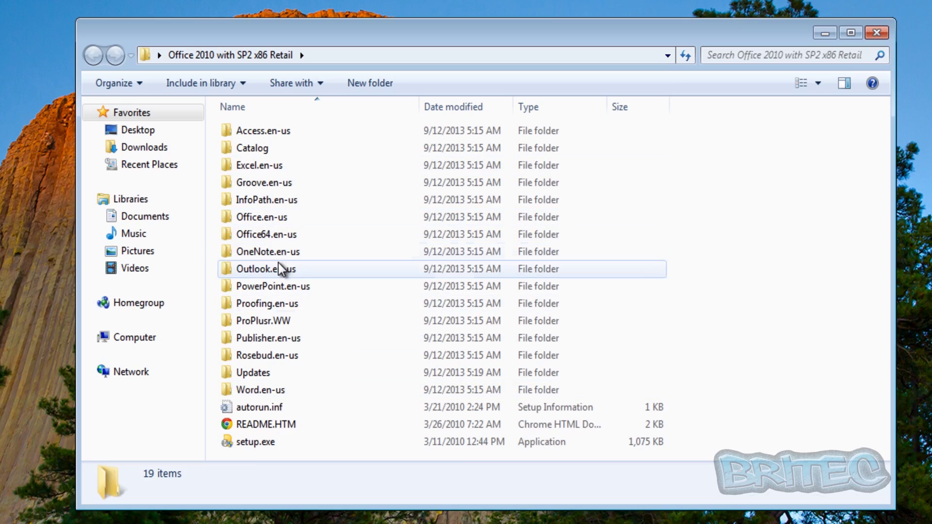
{"action": "left_click", "coordinate": [875, 33]}
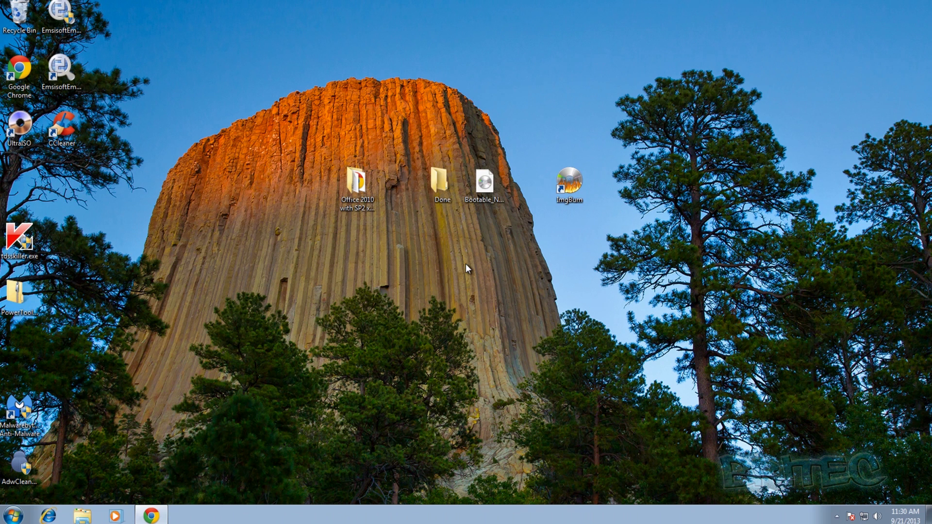
{"action": "left_click", "coordinate": [159, 517]}
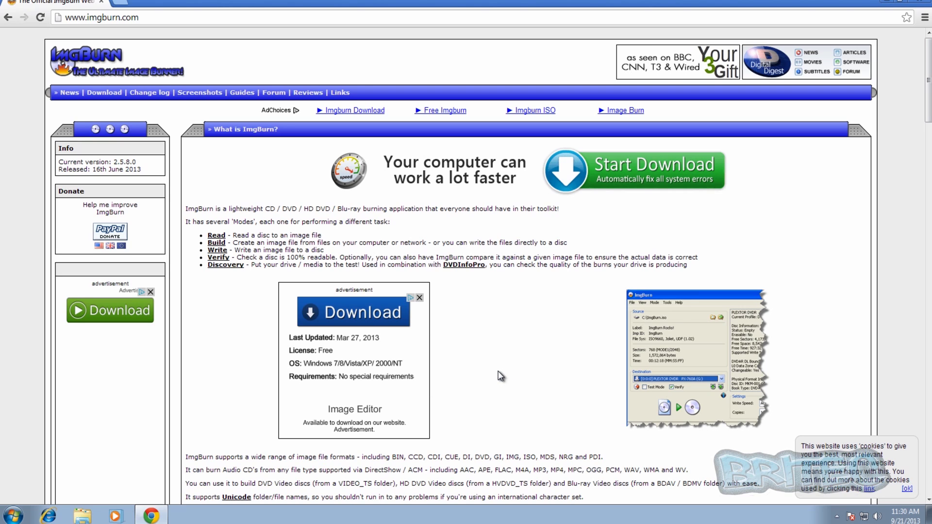
Minimize the browser and point out Bootable_NoEmulation.img and the Done folder on the desktop
{"action": "left_click", "coordinate": [892, 4]}
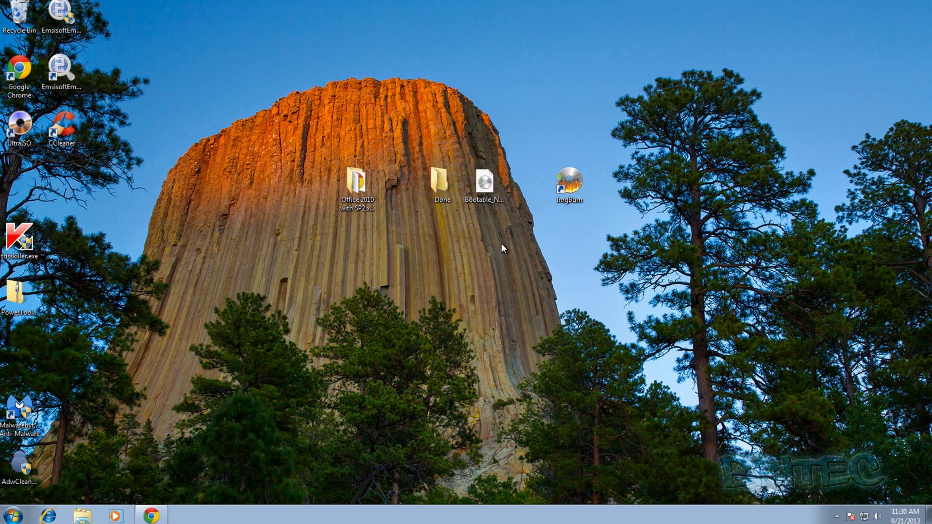
{"action": "left_click", "coordinate": [474, 204]}
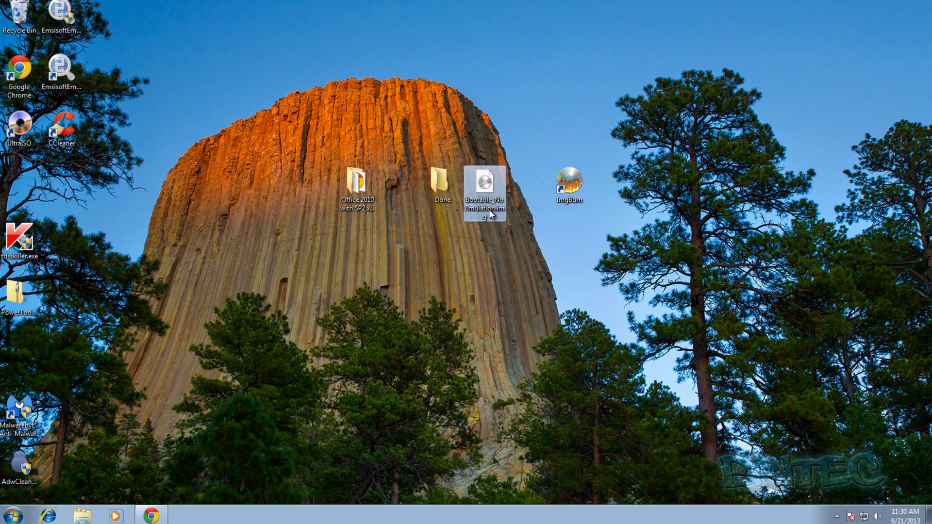
{"action": "mouse_move", "coordinate": [489, 212]}
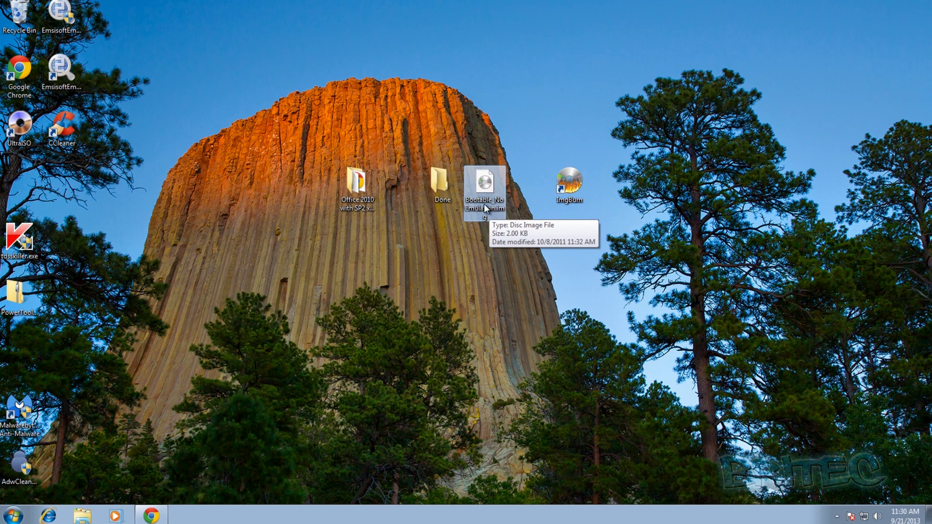
{"action": "left_click", "coordinate": [447, 183]}
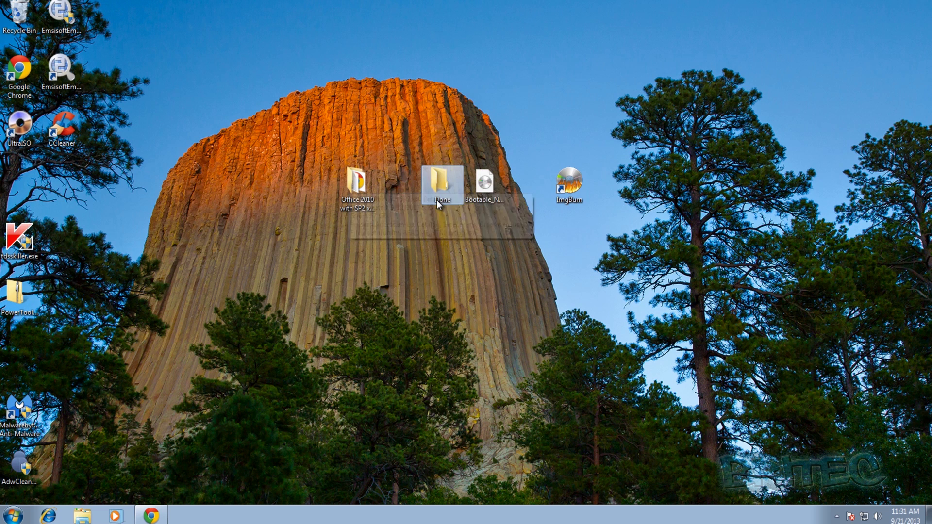
{"action": "left_click", "coordinate": [433, 323]}
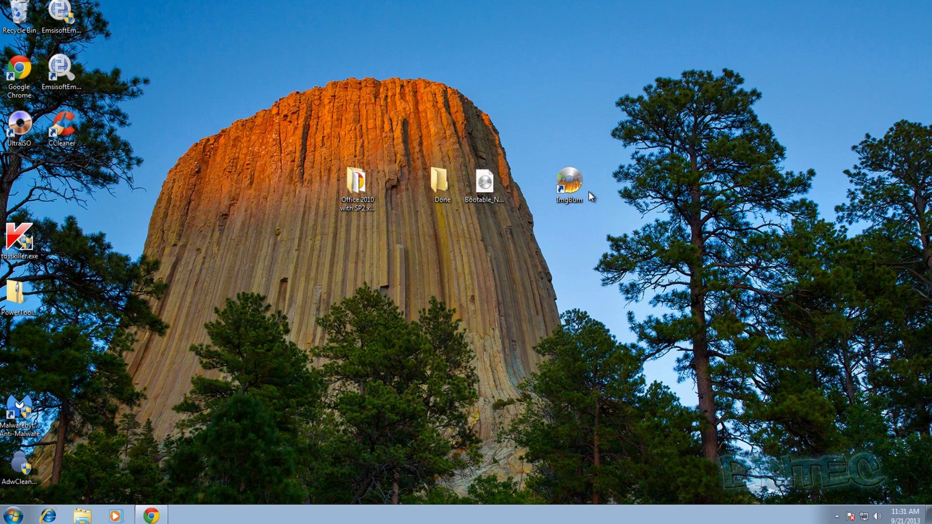
Launch ImgBurn's image-from-files mode with the Office 2010 with SP2 x86 Retail folder as source
{"action": "double_click", "coordinate": [569, 184]}
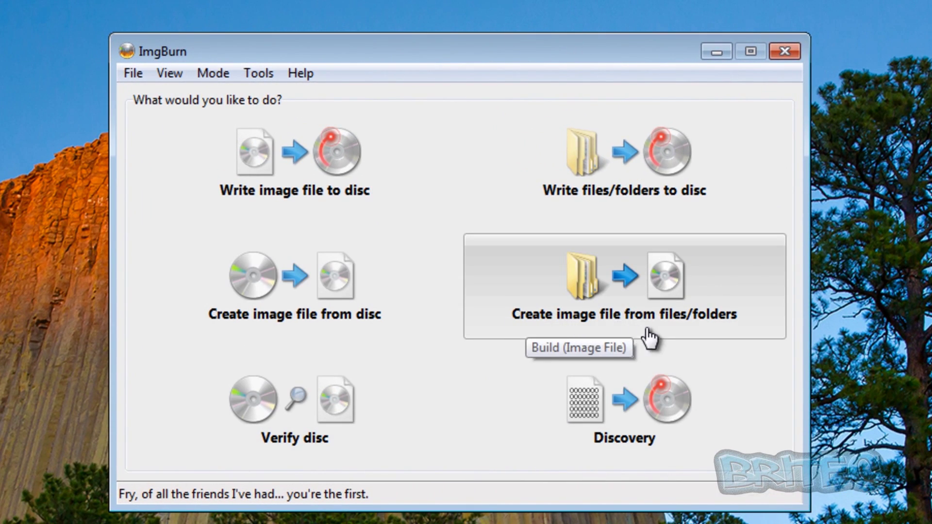
{"action": "left_click", "coordinate": [623, 276]}
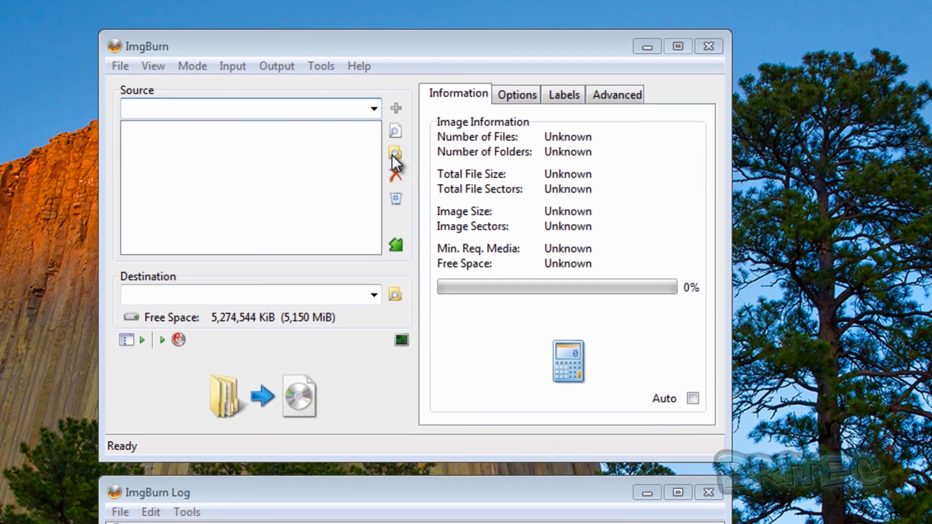
{"action": "left_click", "coordinate": [431, 168]}
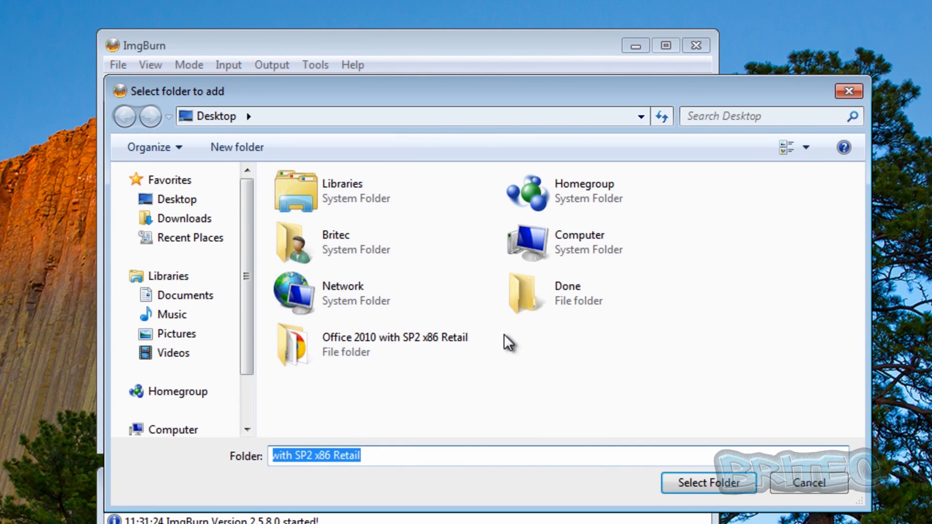
{"action": "double_click", "coordinate": [335, 352]}
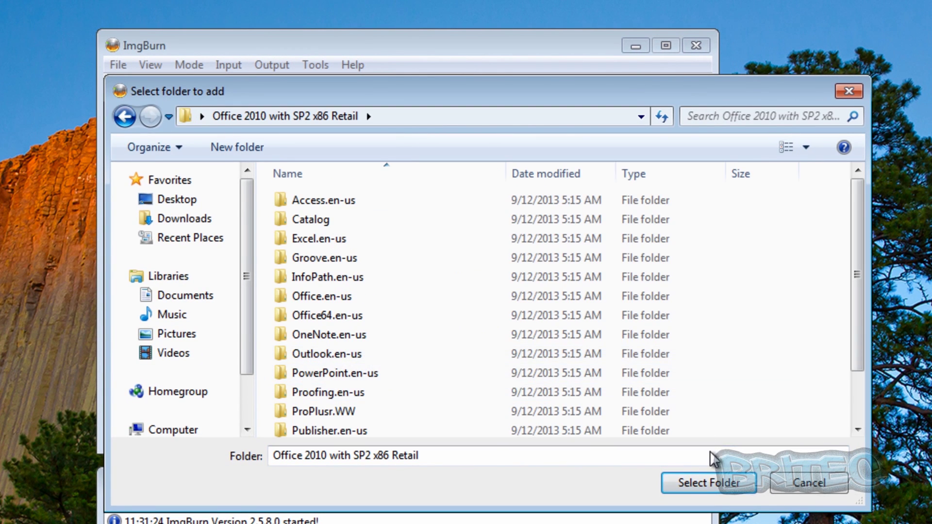
{"action": "left_click", "coordinate": [706, 484]}
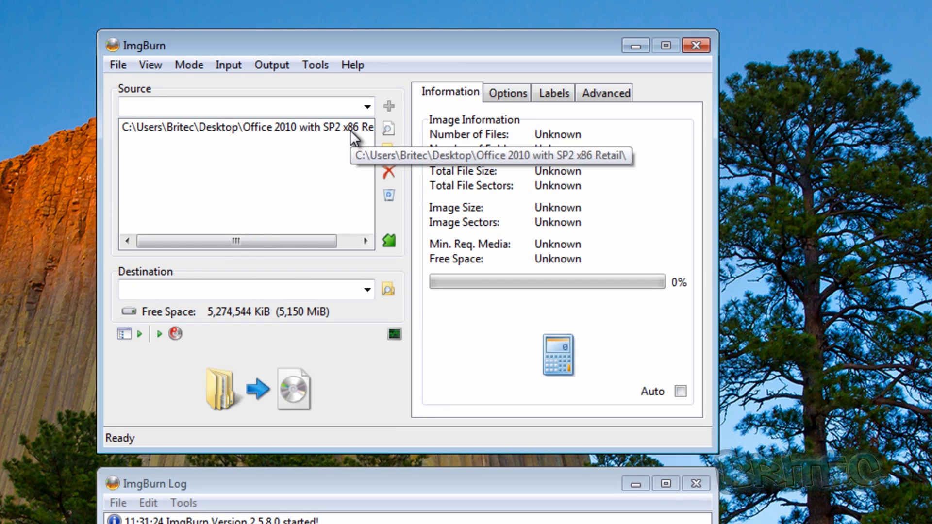
Save the image as Office 2010 with SP2 x86 Retail.iso in the desktop's Done folder
{"action": "left_click", "coordinate": [387, 290]}
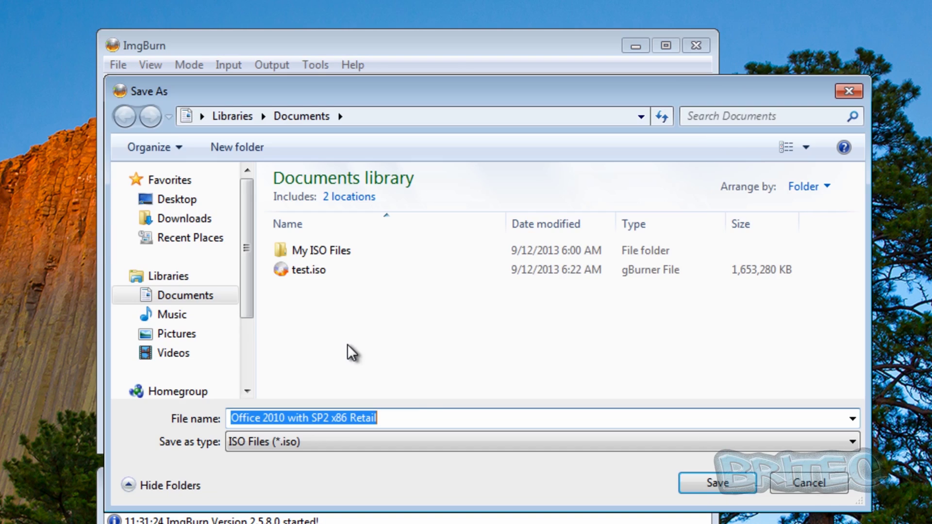
{"action": "left_click", "coordinate": [163, 200]}
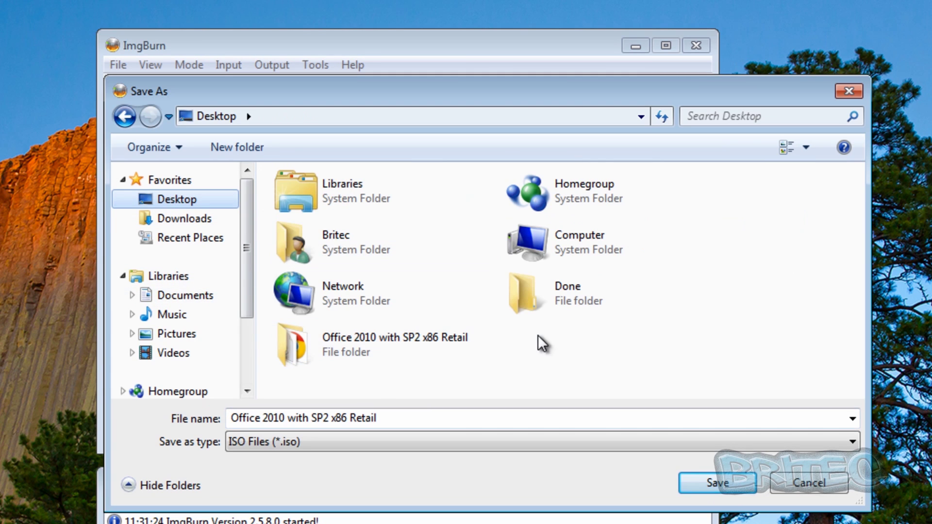
{"action": "double_click", "coordinate": [535, 298]}
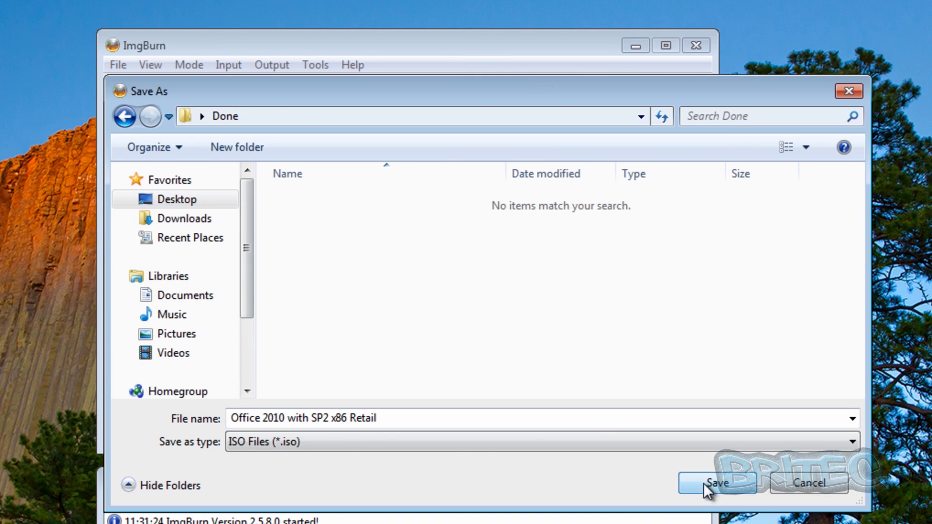
{"action": "left_click", "coordinate": [395, 422]}
{"action": "left_click", "coordinate": [328, 422]}
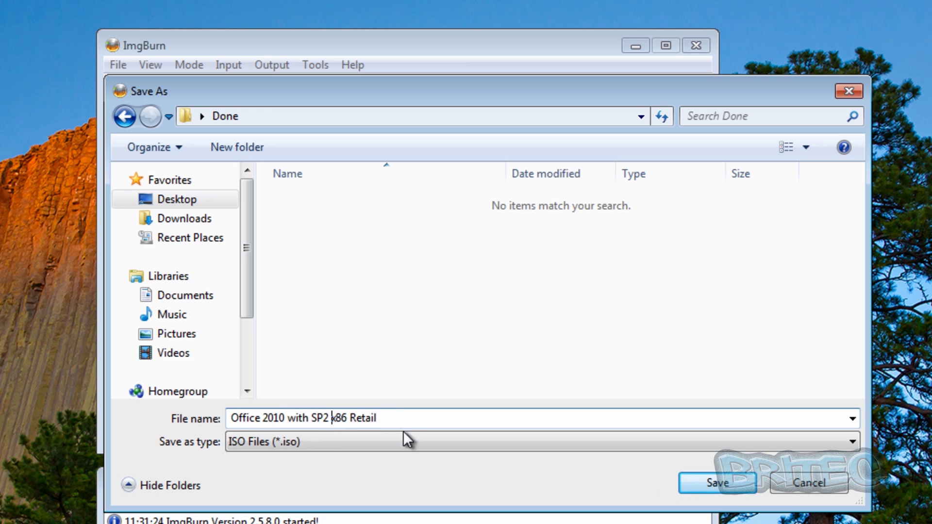
{"action": "left_click", "coordinate": [709, 483]}
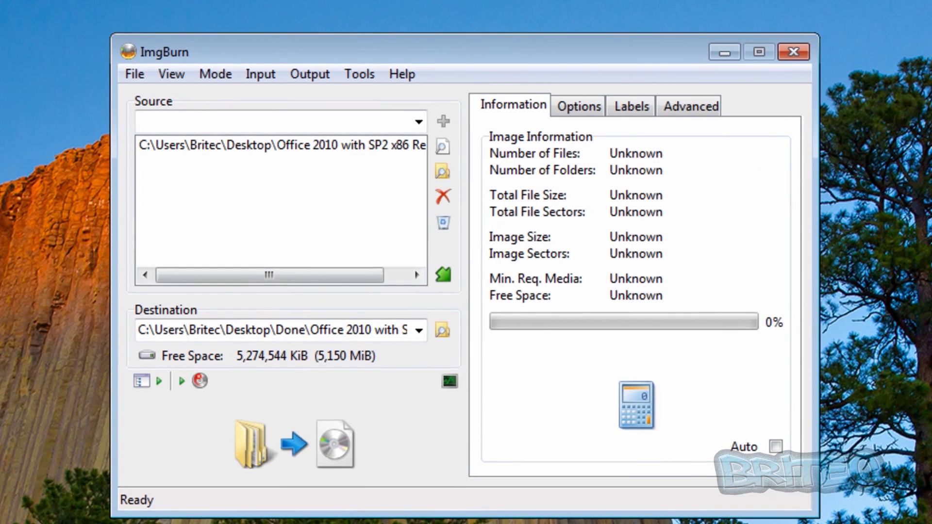
{"action": "left_click", "coordinate": [688, 110]}
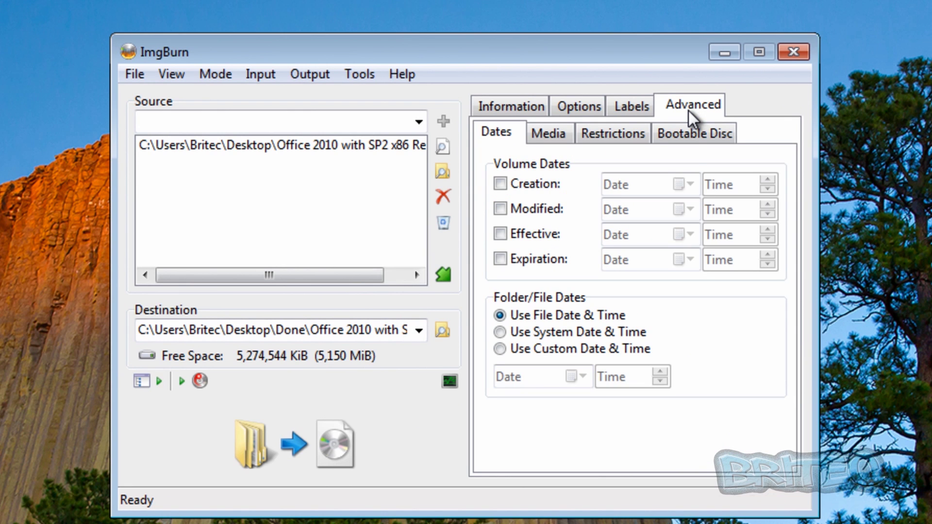
Make the disc bootable with Bootable_NoEmulation.img from the Desktop as its boot image
{"action": "left_click", "coordinate": [688, 136]}
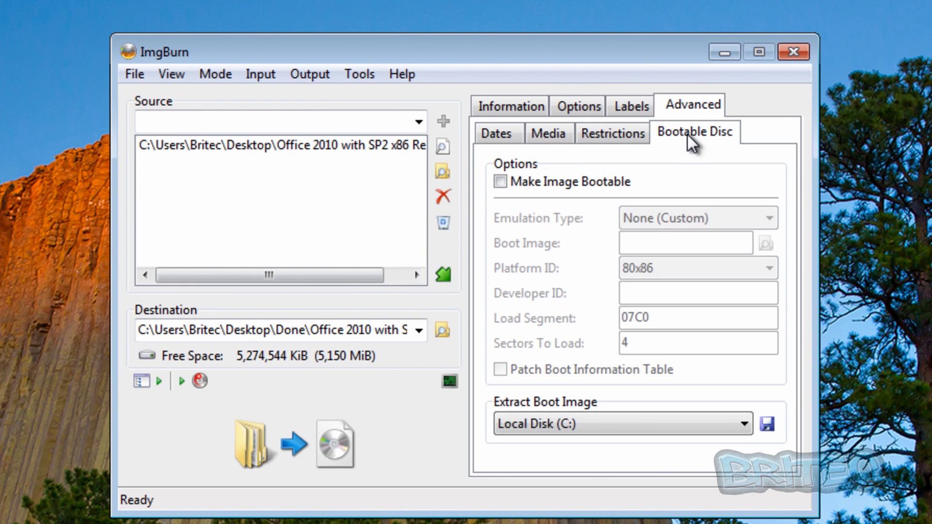
{"action": "left_click", "coordinate": [502, 182]}
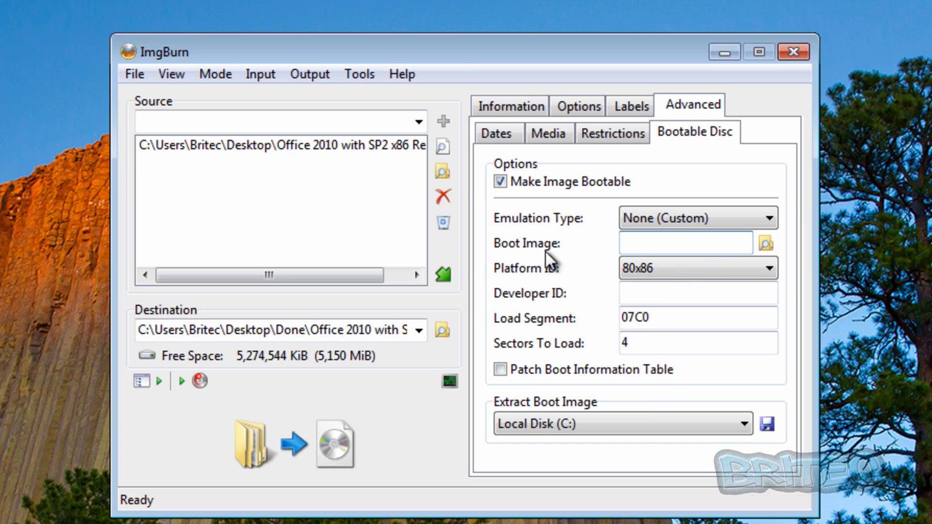
{"action": "left_click", "coordinate": [764, 245]}
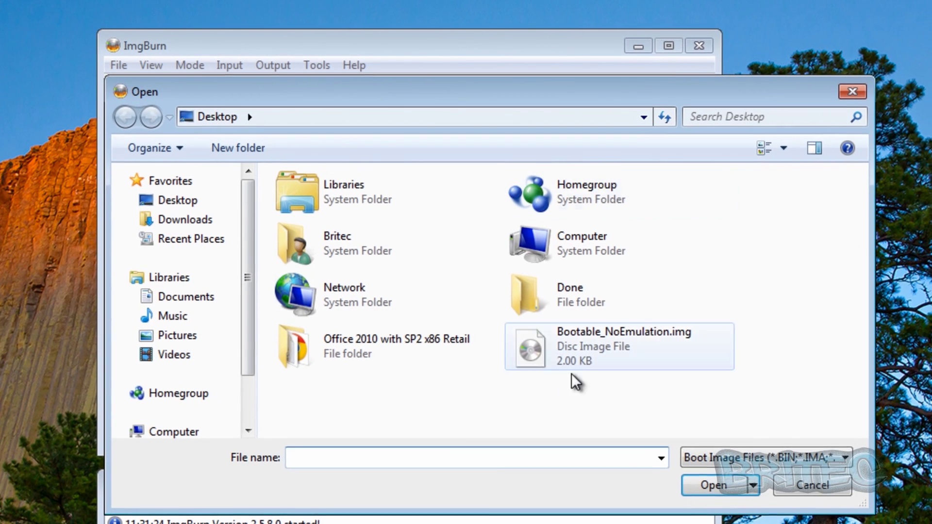
{"action": "left_click", "coordinate": [621, 379]}
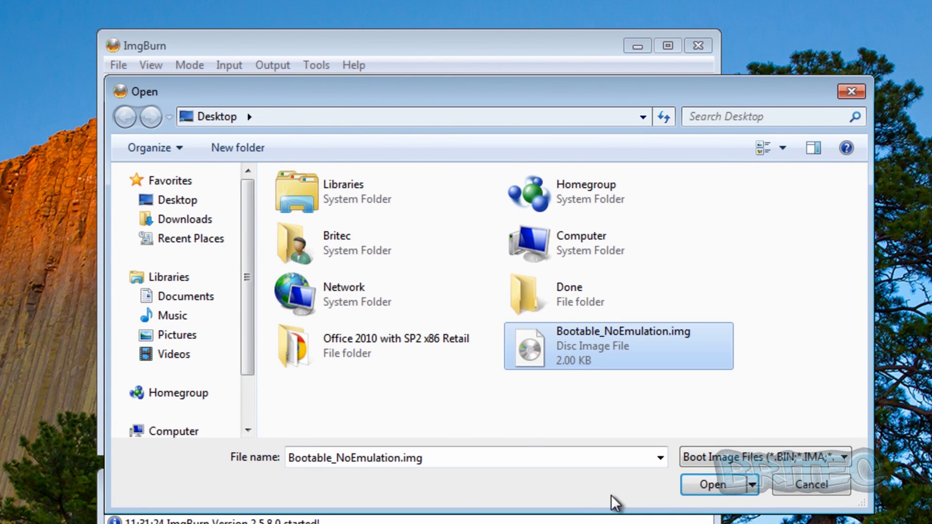
{"action": "left_click", "coordinate": [709, 477]}
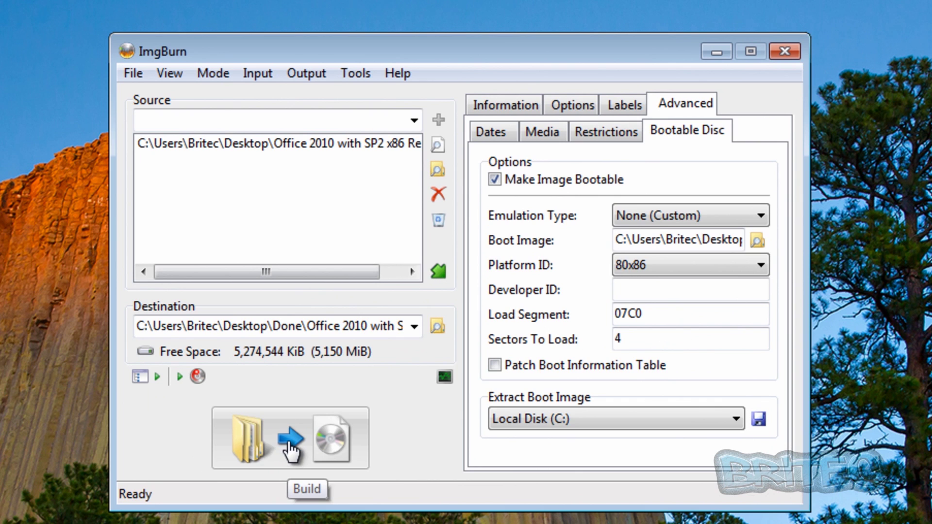
{"action": "left_click", "coordinate": [289, 443]}
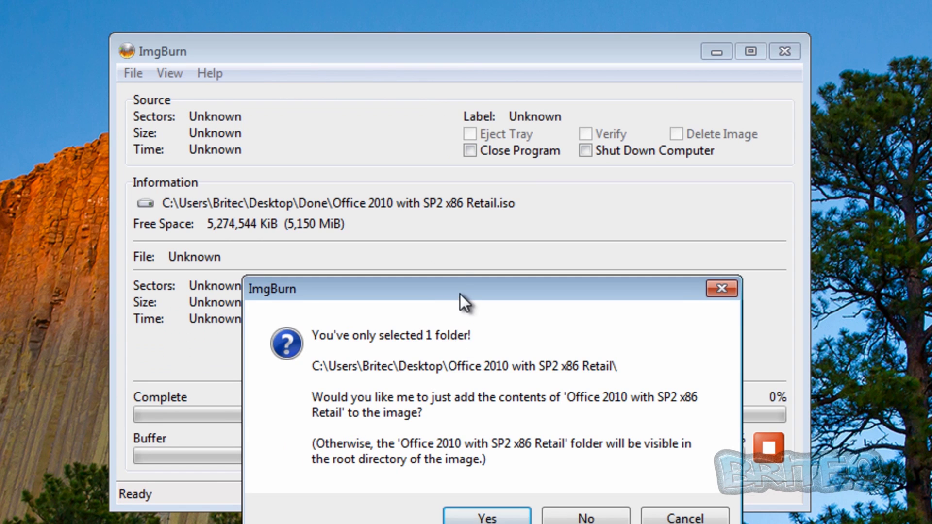
Add only the folder's contents, accept the generated volume label, and write the 1,693,057,024-byte ISO
{"action": "left_click_drag", "start_coordinate": [459, 296], "coordinate": [381, 233]}
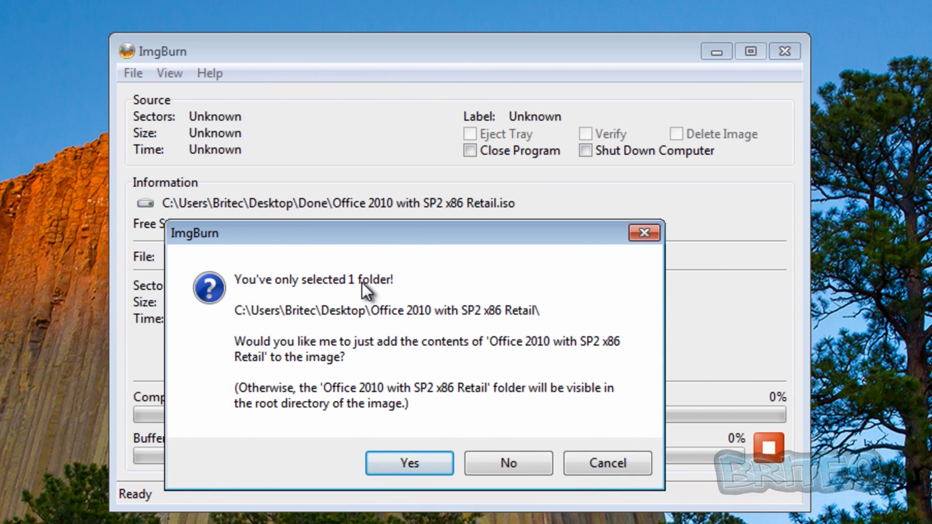
{"action": "left_click", "coordinate": [415, 465]}
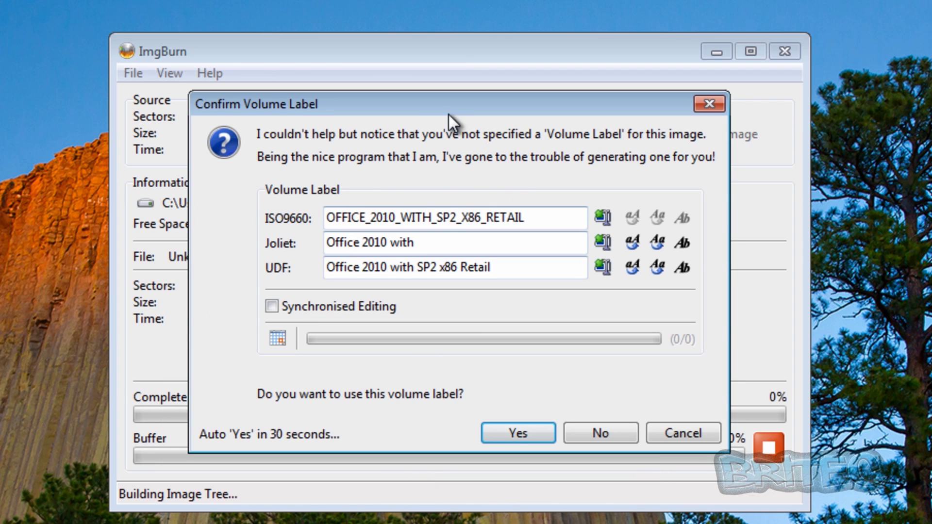
{"action": "left_click_drag", "start_coordinate": [450, 106], "coordinate": [444, 117]}
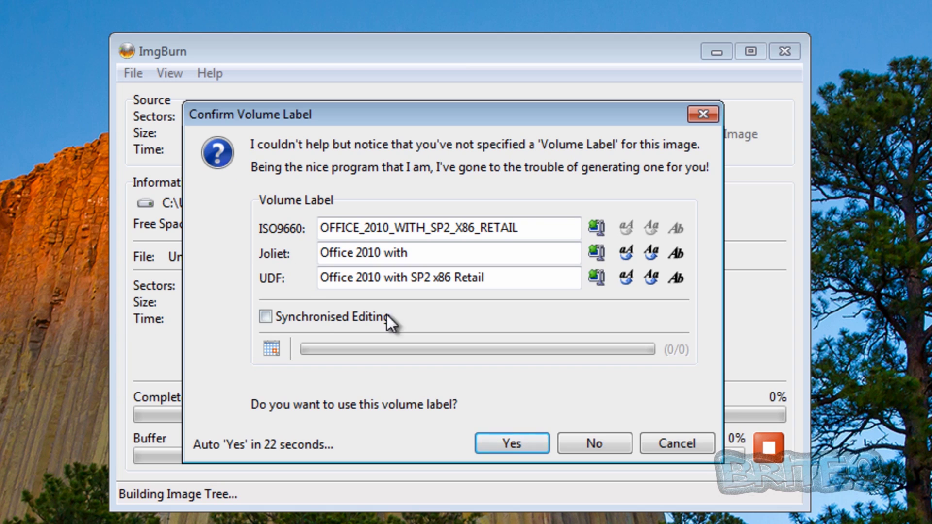
{"action": "left_click", "coordinate": [330, 228]}
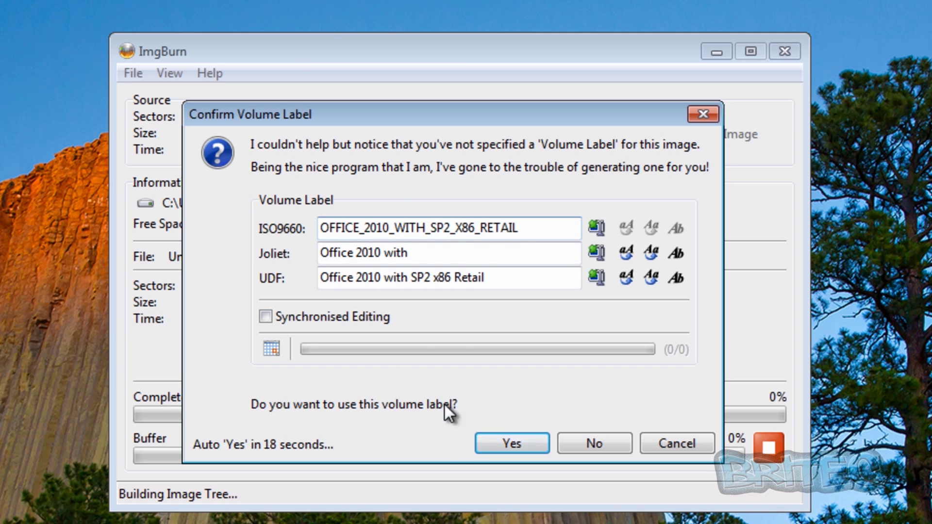
{"action": "left_click", "coordinate": [506, 444]}
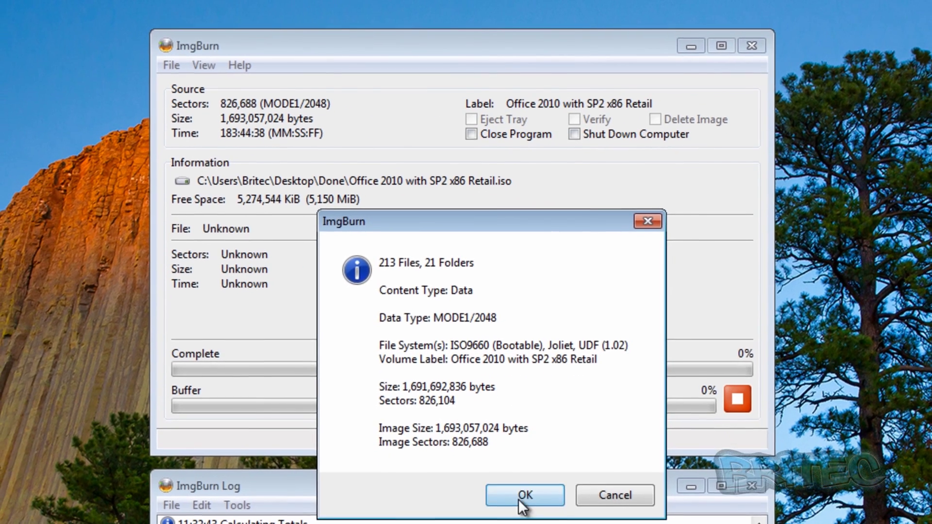
{"action": "left_click", "coordinate": [523, 499]}
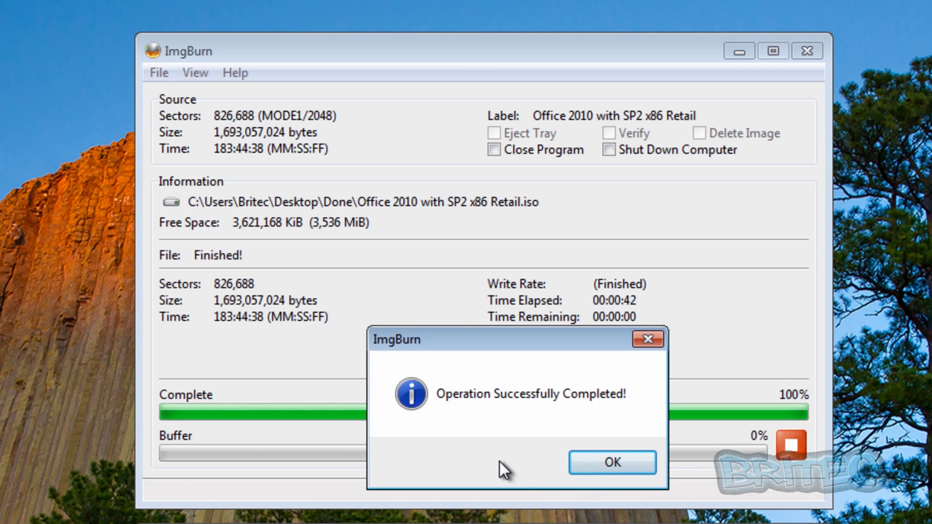
{"action": "left_click", "coordinate": [608, 470]}
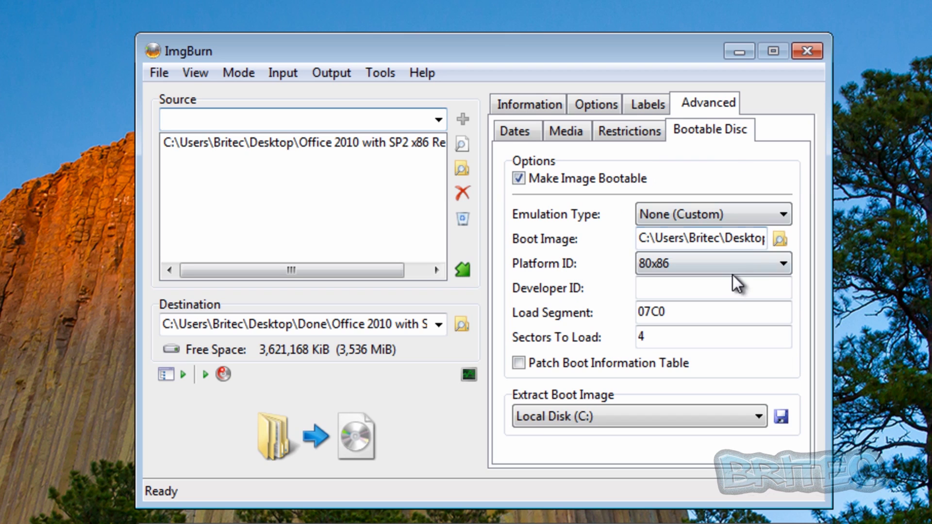
Close the ImgBurn window
{"action": "left_click", "coordinate": [799, 56]}
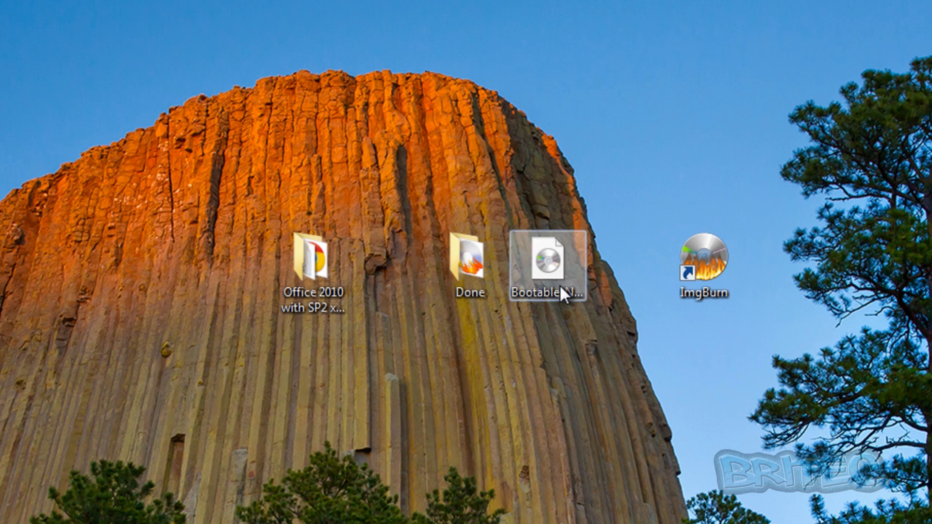
Open Office 2010 with SP2 x86 Retail.iso from the Done folder in UltraISO Premium
{"action": "double_click", "coordinate": [459, 267]}
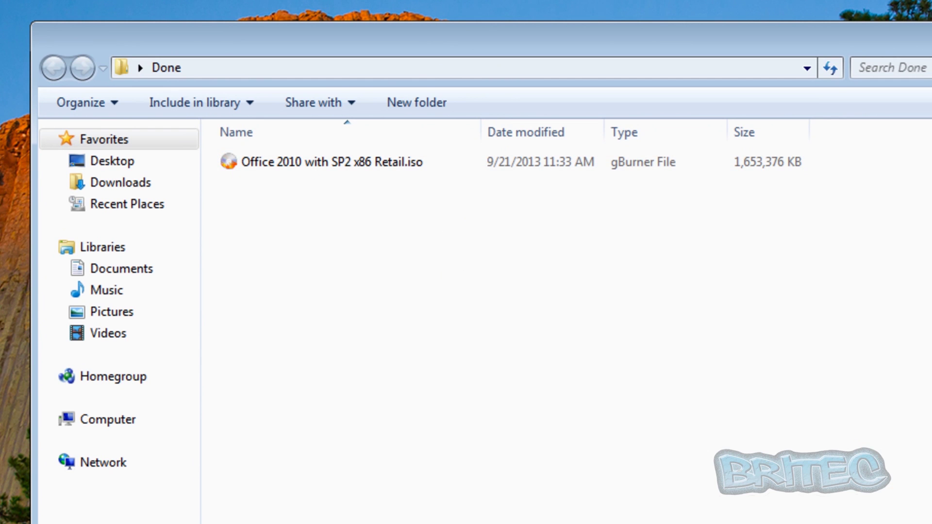
{"action": "right_click", "coordinate": [296, 162]}
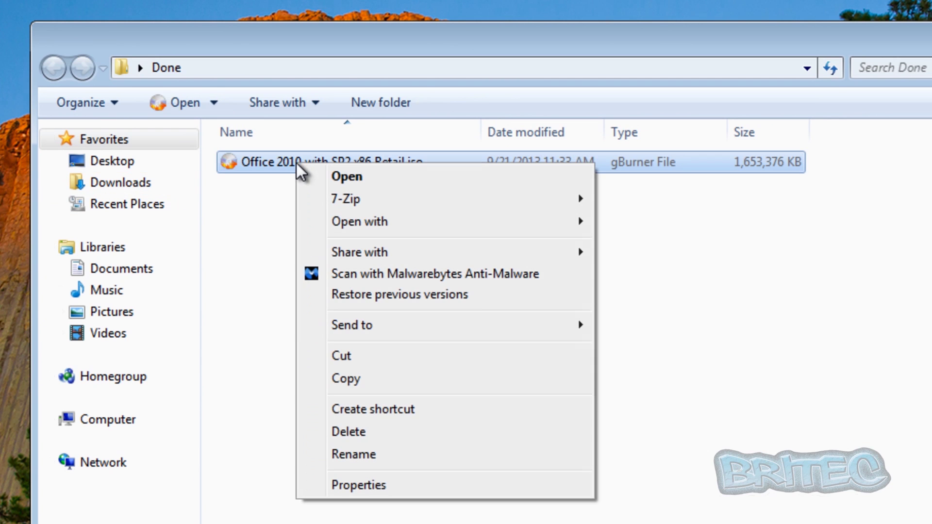
{"action": "mouse_move", "coordinate": [401, 236]}
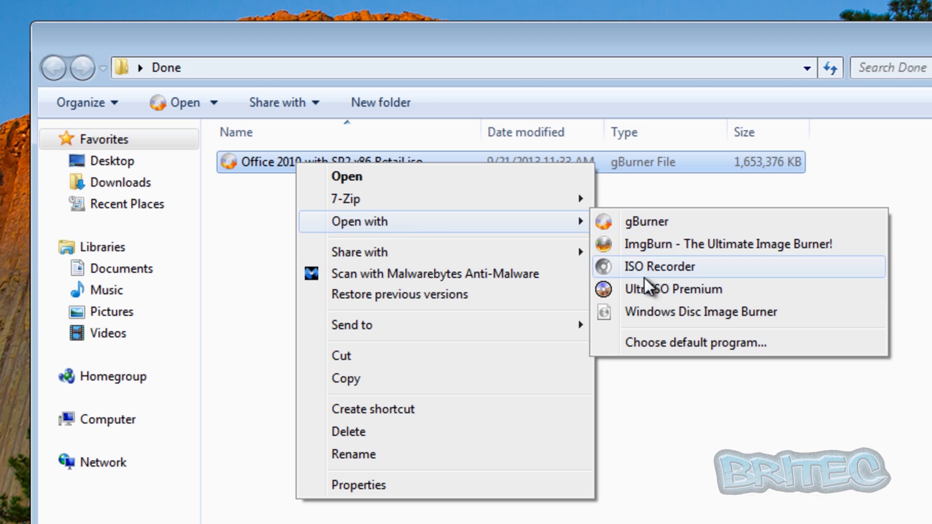
{"action": "left_click", "coordinate": [647, 291]}
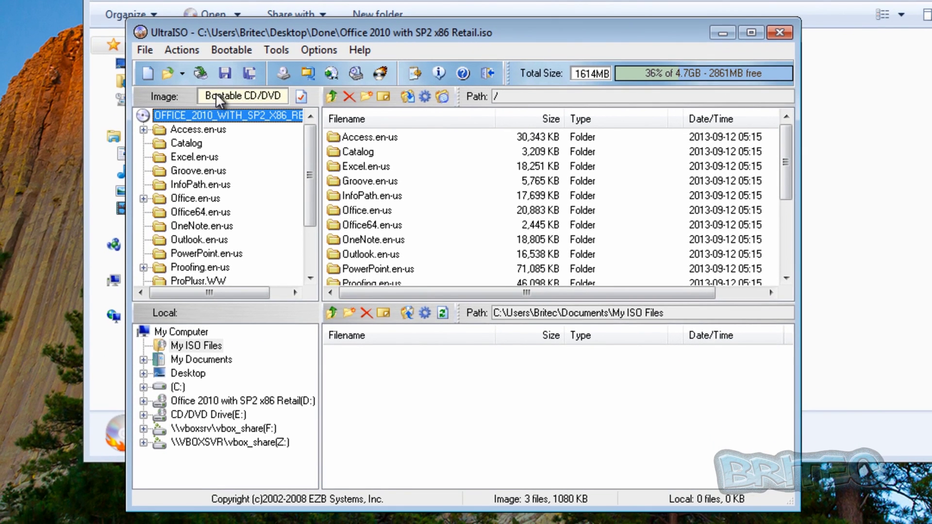
{"action": "left_click", "coordinate": [780, 33]}
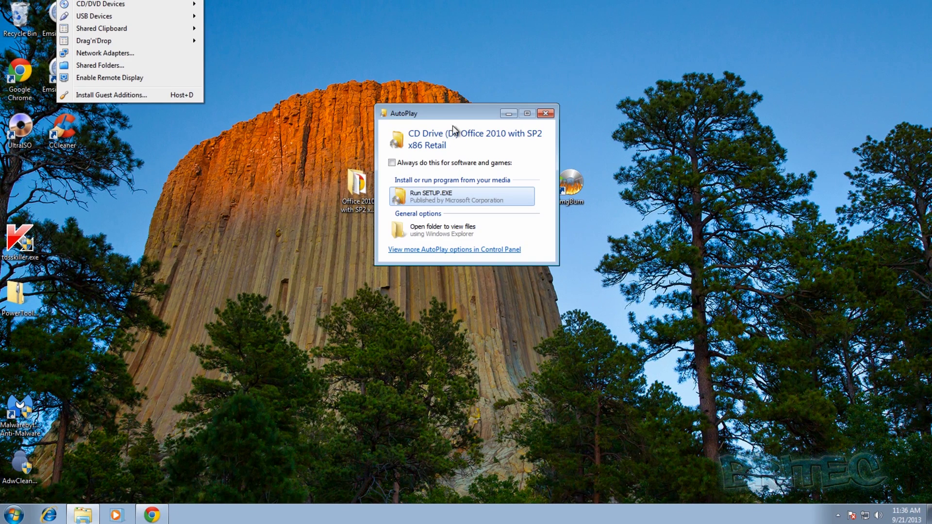
Check the guest's Computer window shows CD Drive (D:) Office 2010 with SP2 x86 Retail, 1.57 GB
{"action": "left_click", "coordinate": [191, 209]}
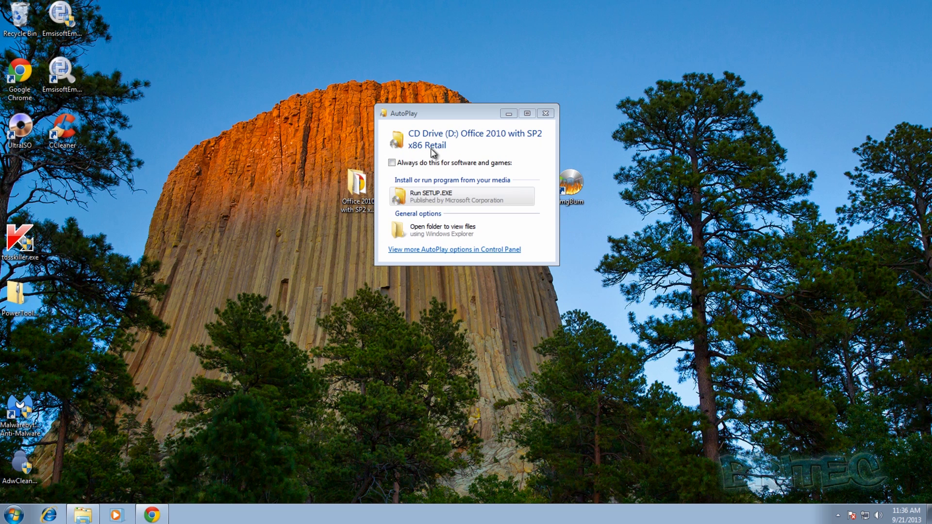
{"action": "left_click", "coordinate": [15, 515]}
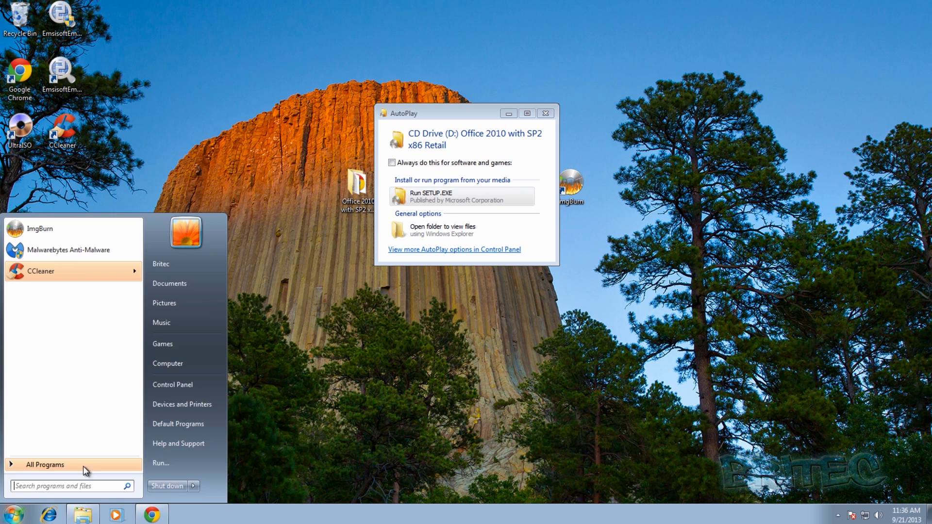
{"action": "left_click", "coordinate": [174, 370]}
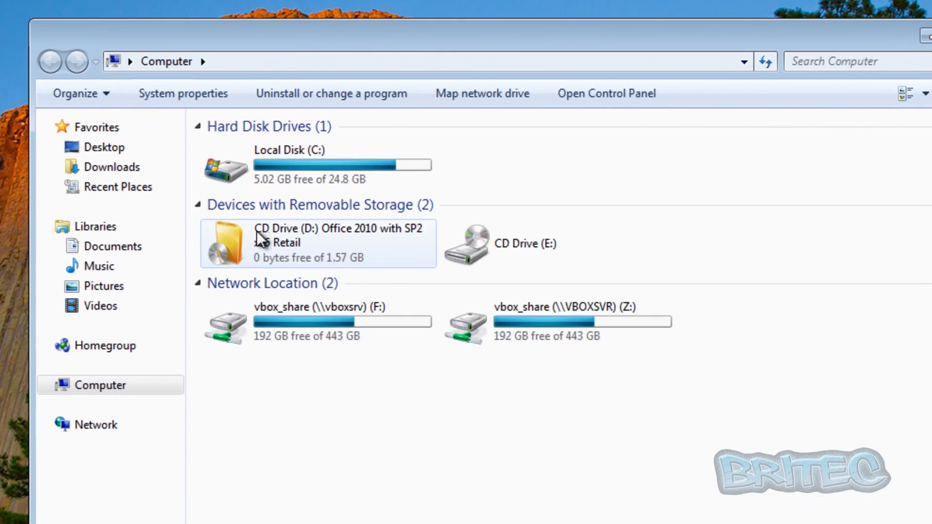
{"action": "mouse_move", "coordinate": [253, 241]}
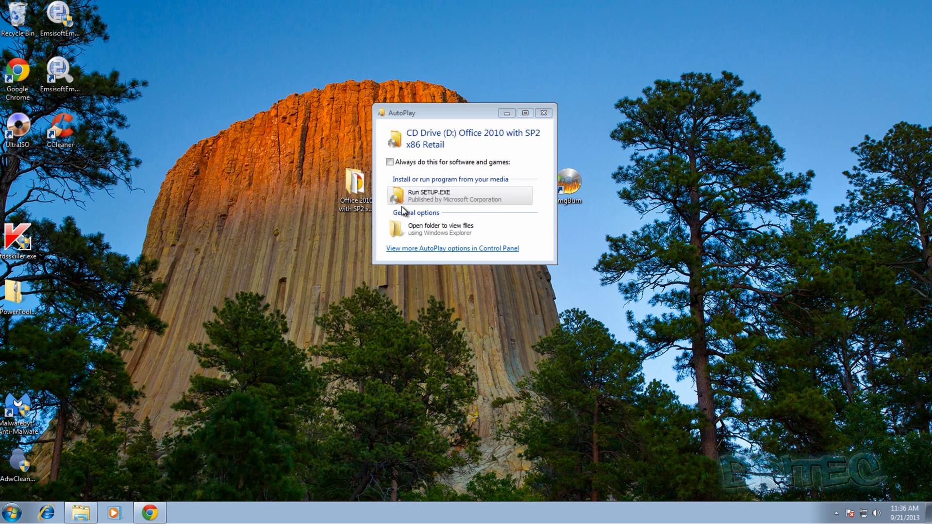
Dismiss the Office 2010 with SP2 x86 Retail AutoPlay dialog
{"action": "left_click", "coordinate": [542, 113]}
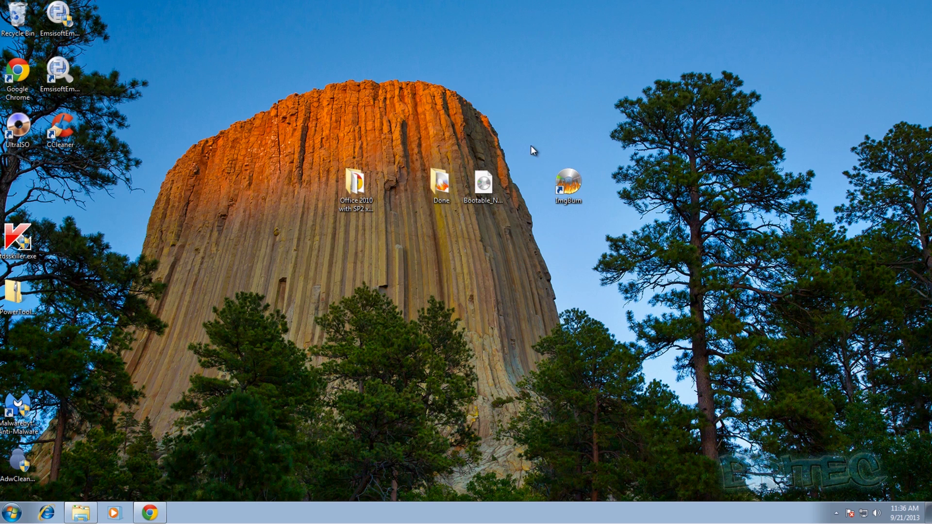